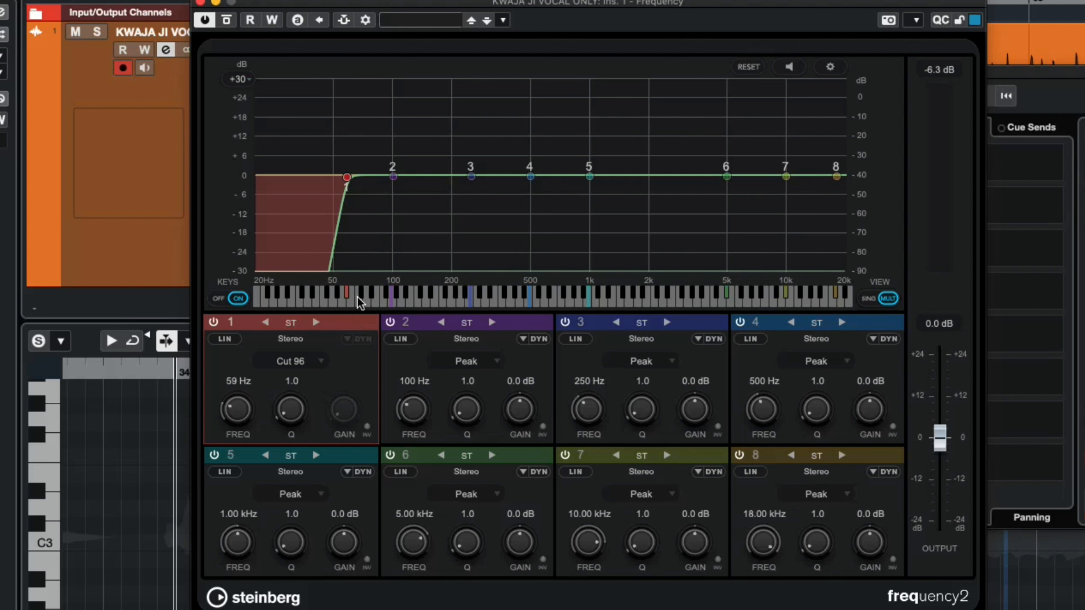
Set band 1's Cut 96 filter to 49 Hz with a Q of 0.5, and set band 2's Q to 0.5
{"action": "scroll", "coordinate": [240, 408], "scroll_direction": "up", "scroll_amount": 5}
{"action": "scroll", "coordinate": [239, 409], "scroll_direction": "down", "scroll_amount": 8}
{"action": "scroll", "coordinate": [239, 409], "scroll_direction": "up", "scroll_amount": 5}
{"action": "scroll", "coordinate": [239, 410], "scroll_direction": "down", "scroll_amount": 4}
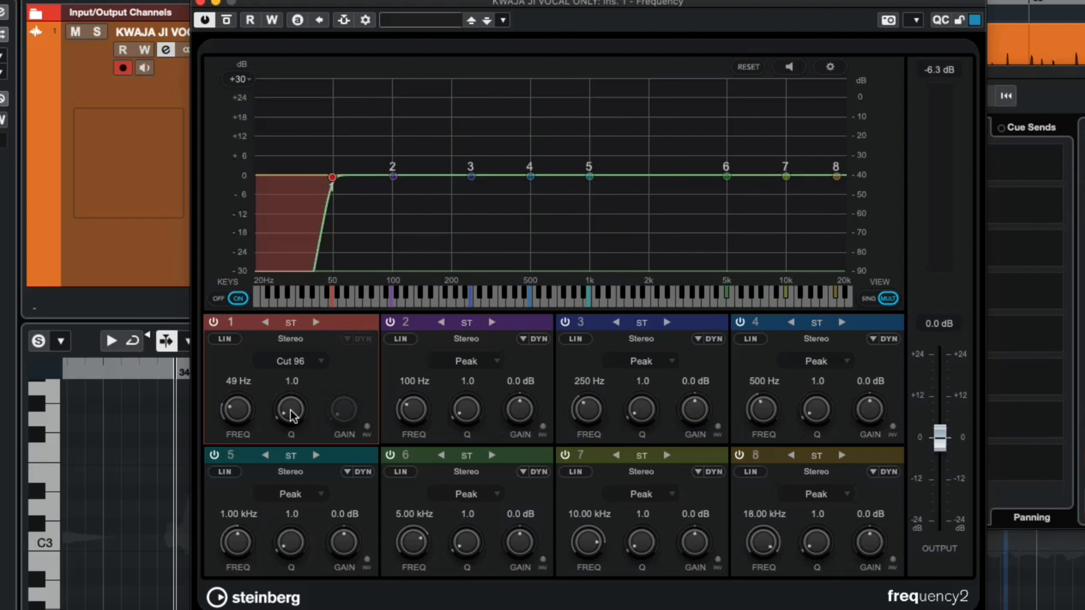
{"action": "mouse_move", "coordinate": [291, 412]}
{"action": "left_mouse_down"}
{"action": "mouse_move", "coordinate": [293, 378]}
{"action": "mouse_move", "coordinate": [294, 418]}
{"action": "left_mouse_up"}
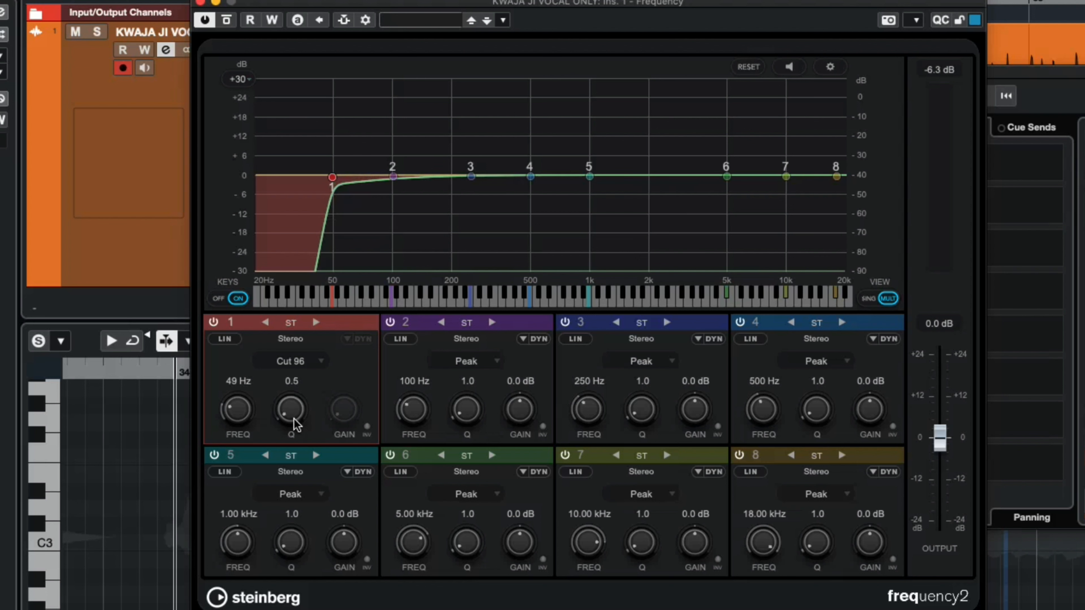
{"action": "left_click", "coordinate": [291, 379]}
{"action": "type", "text": "0"}
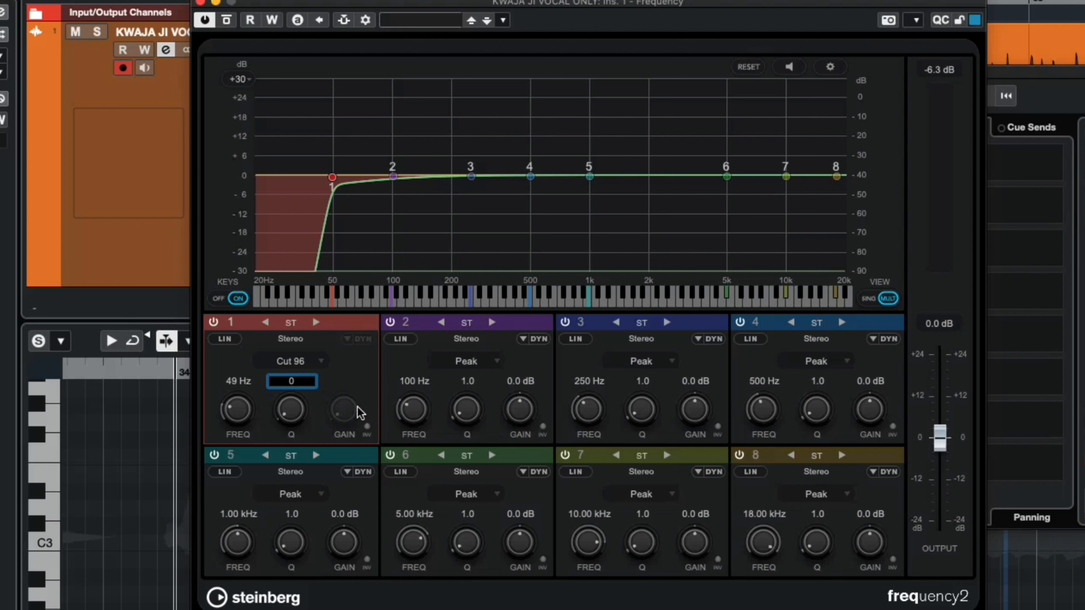
{"action": "key", "text": "Return"}
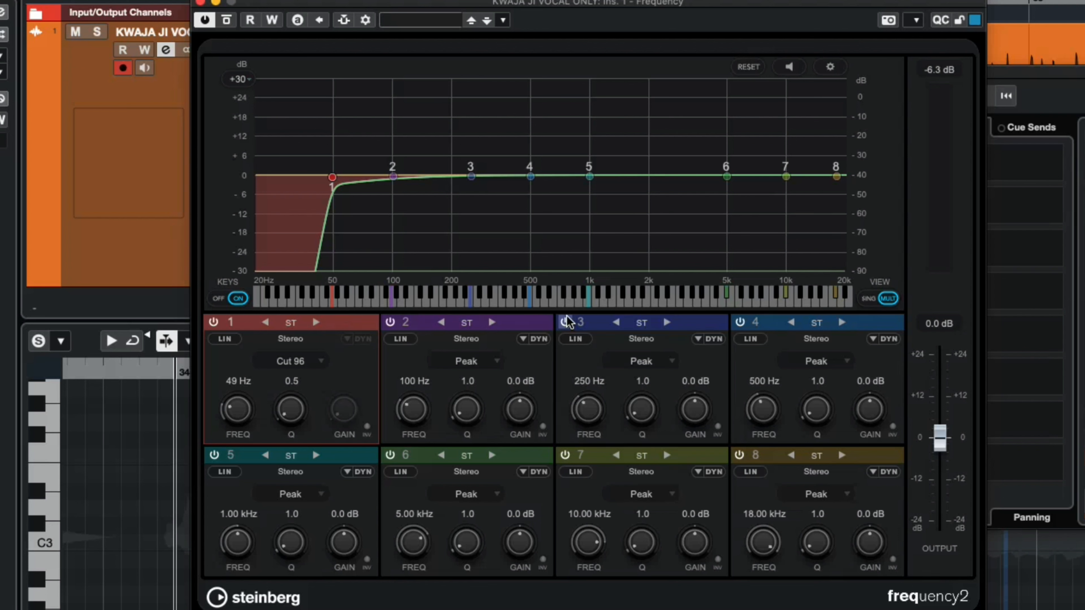
{"action": "left_click", "coordinate": [410, 373]}
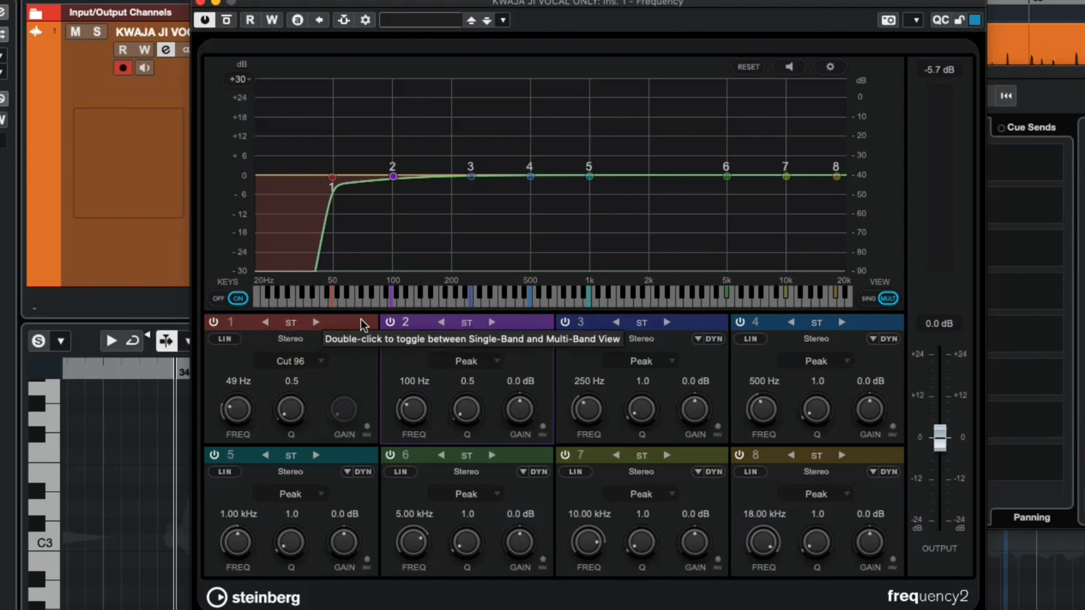
Switch bands 1 and 2 off and back on to compare the curve with and without them
{"action": "left_click", "coordinate": [390, 322]}
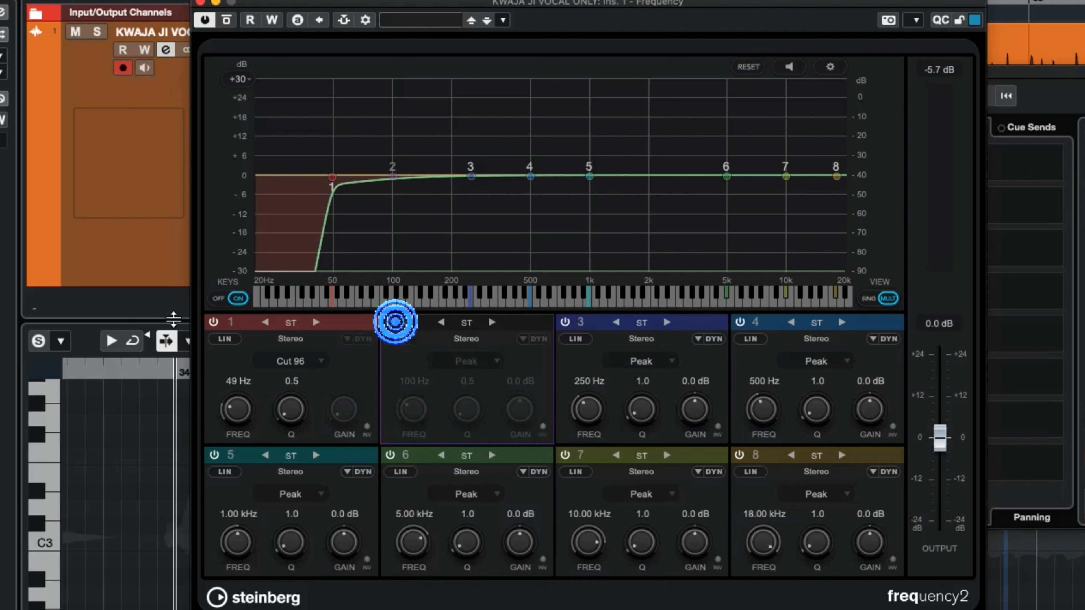
{"action": "left_click", "coordinate": [213, 323]}
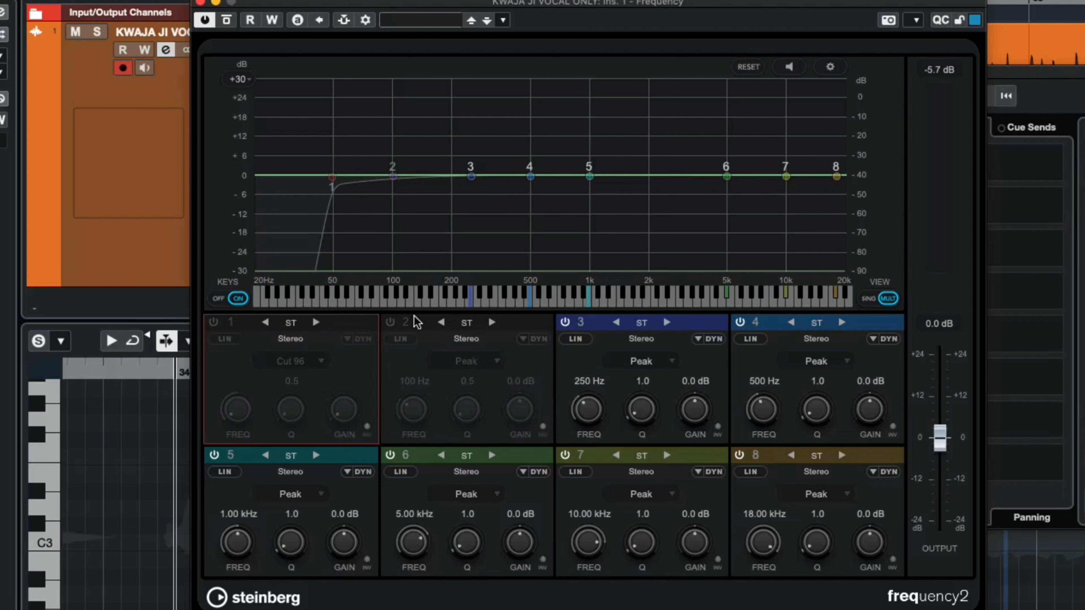
{"action": "left_click", "coordinate": [390, 321]}
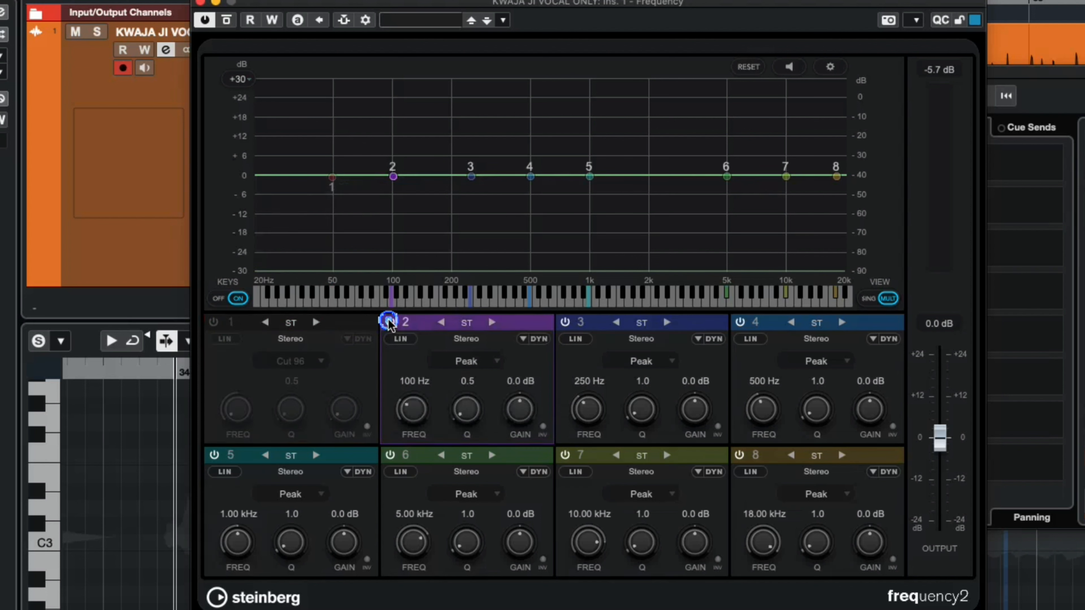
{"action": "left_click", "coordinate": [213, 323]}
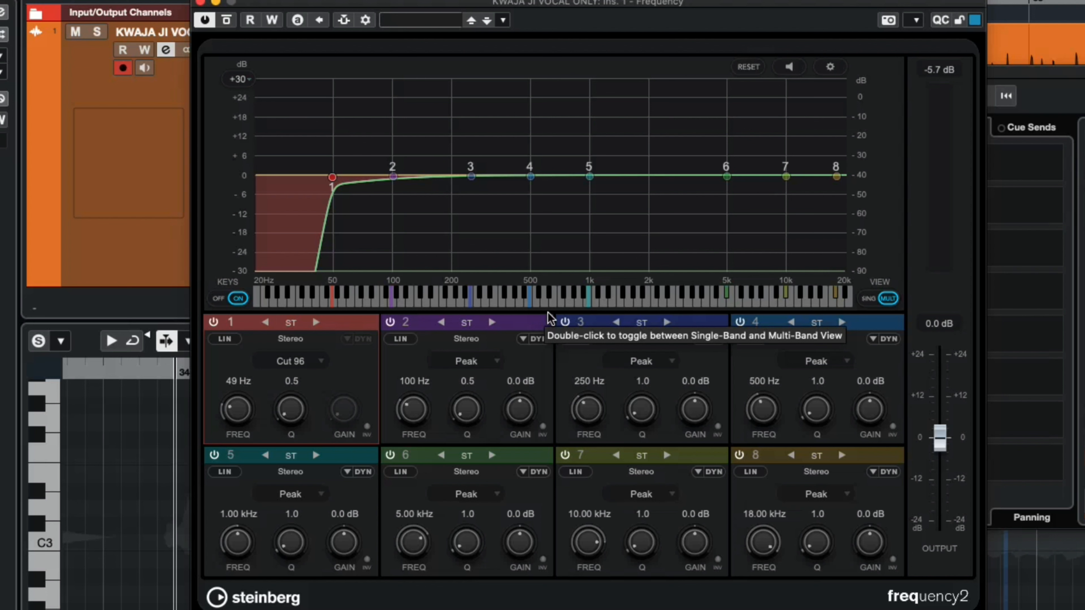
Shape band 5 into a narrow peak of 24 dB with a Q of 16.8 at about 1.37 kHz
{"action": "key", "text": "space"}
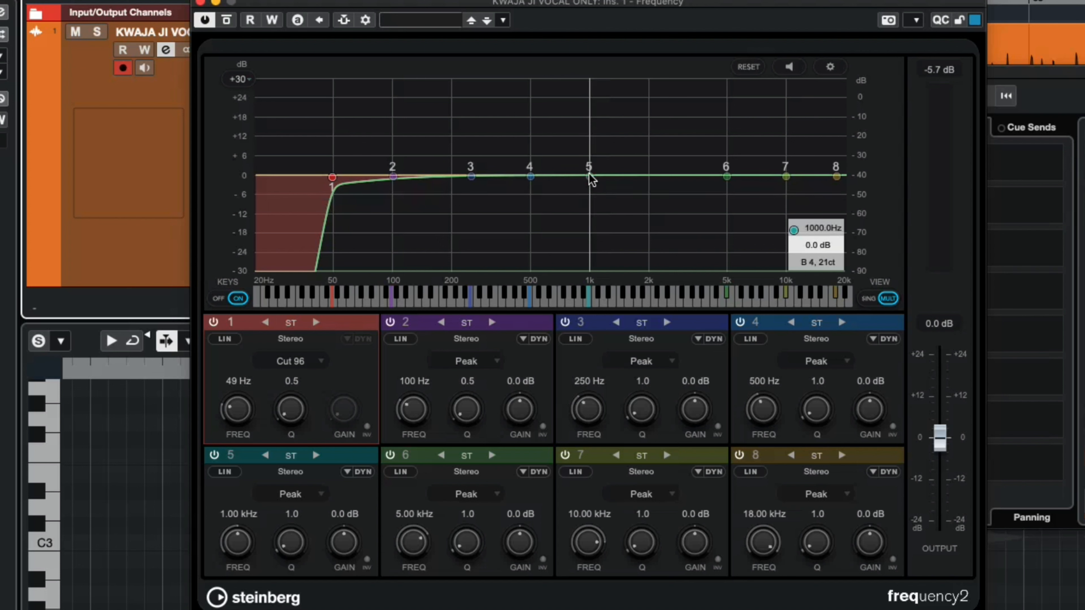
{"action": "left_click_drag", "start_coordinate": [589, 174], "coordinate": [586, 113]}
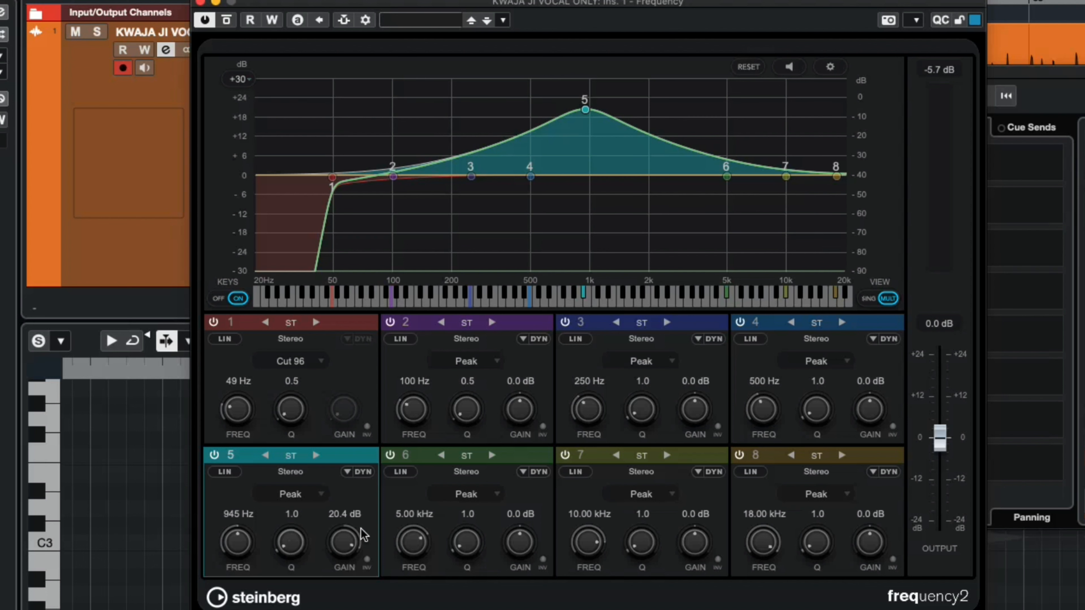
{"action": "mouse_move", "coordinate": [342, 540]}
{"action": "left_mouse_down"}
{"action": "mouse_move", "coordinate": [342, 594]}
{"action": "mouse_move", "coordinate": [346, 520]}
{"action": "left_mouse_up"}
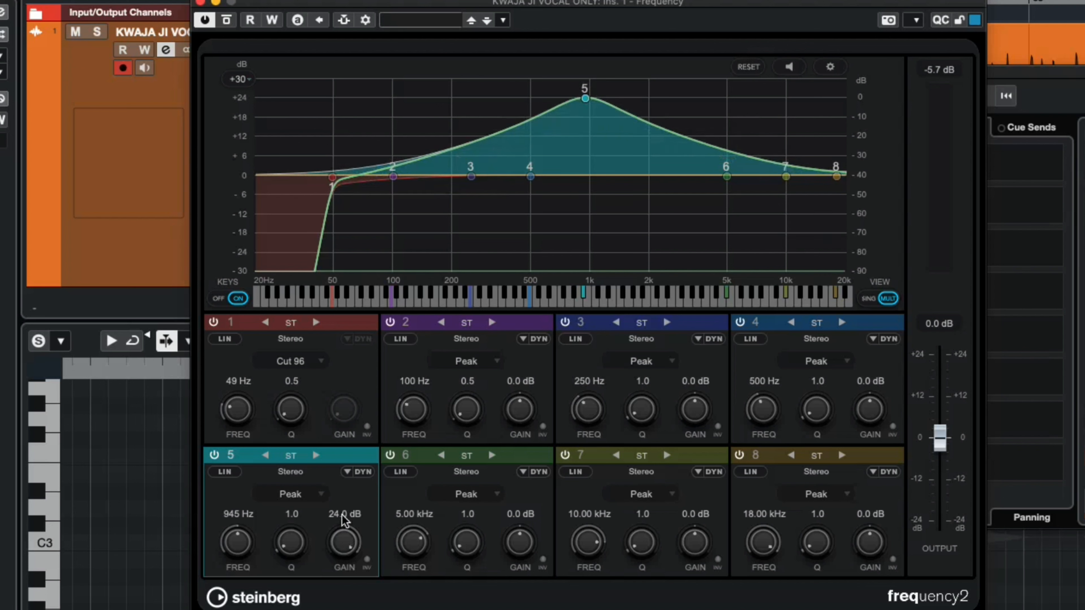
{"action": "left_click_drag", "start_coordinate": [292, 546], "coordinate": [311, 425]}
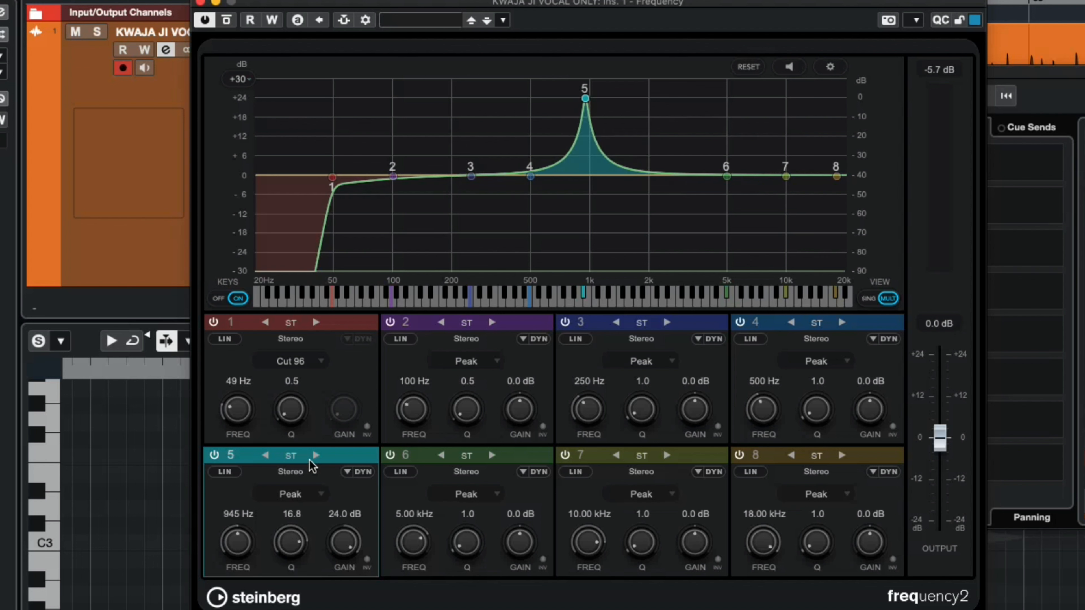
{"action": "left_click_drag", "start_coordinate": [236, 544], "coordinate": [243, 548]}
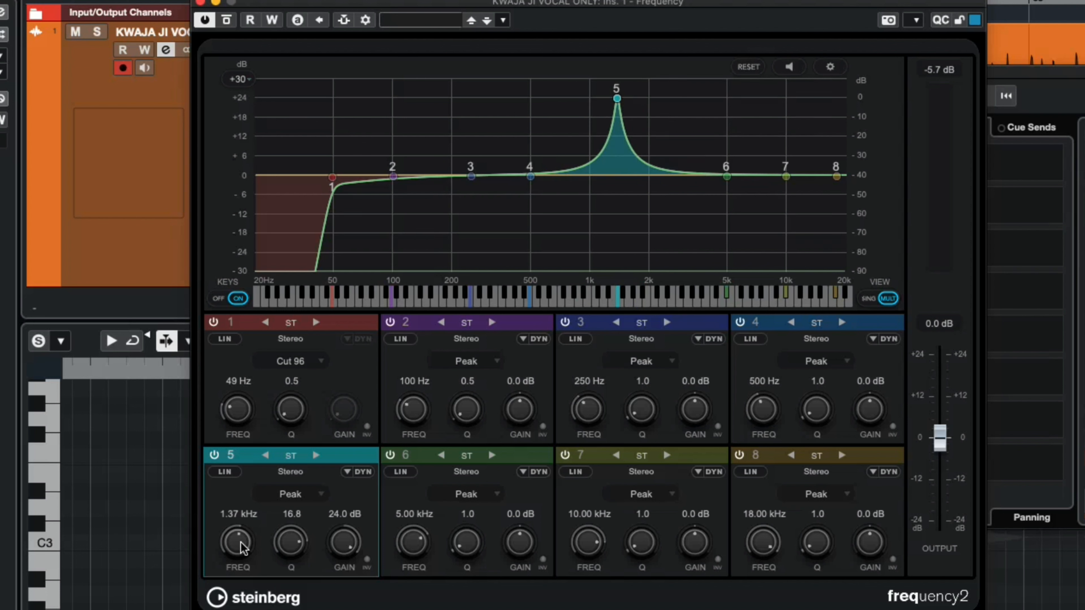
Play the vocal while sweeping band 5 from 312 Hz up to 3.18 kHz, and reduce it to -1.2 dB with Q 15
{"action": "key", "text": "space"}
{"action": "left_click_drag", "start_coordinate": [243, 548], "coordinate": [243, 570]}
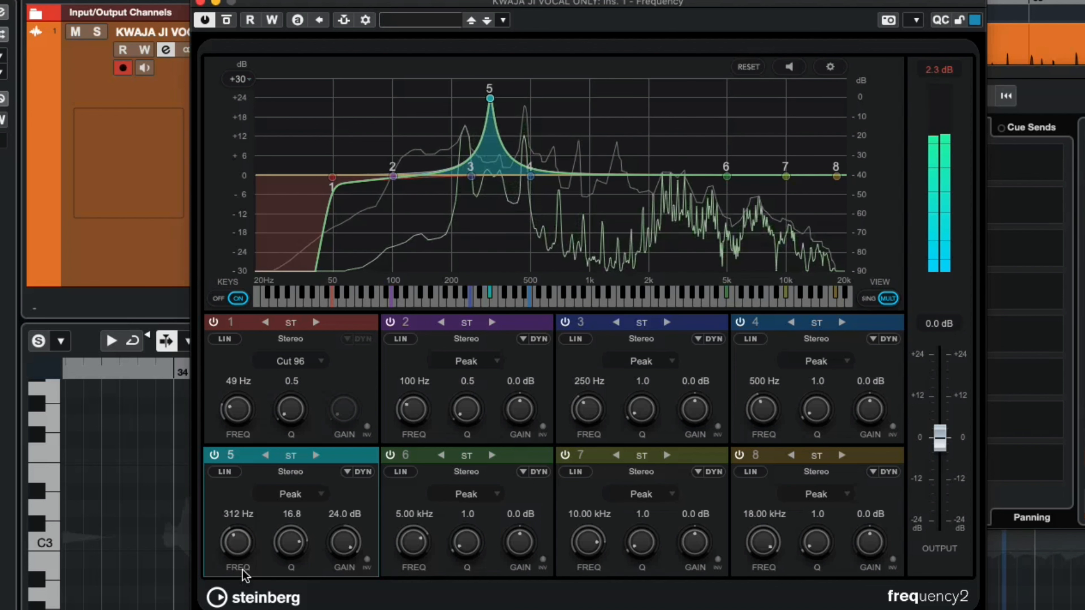
{"action": "left_click_drag", "start_coordinate": [243, 570], "coordinate": [240, 524]}
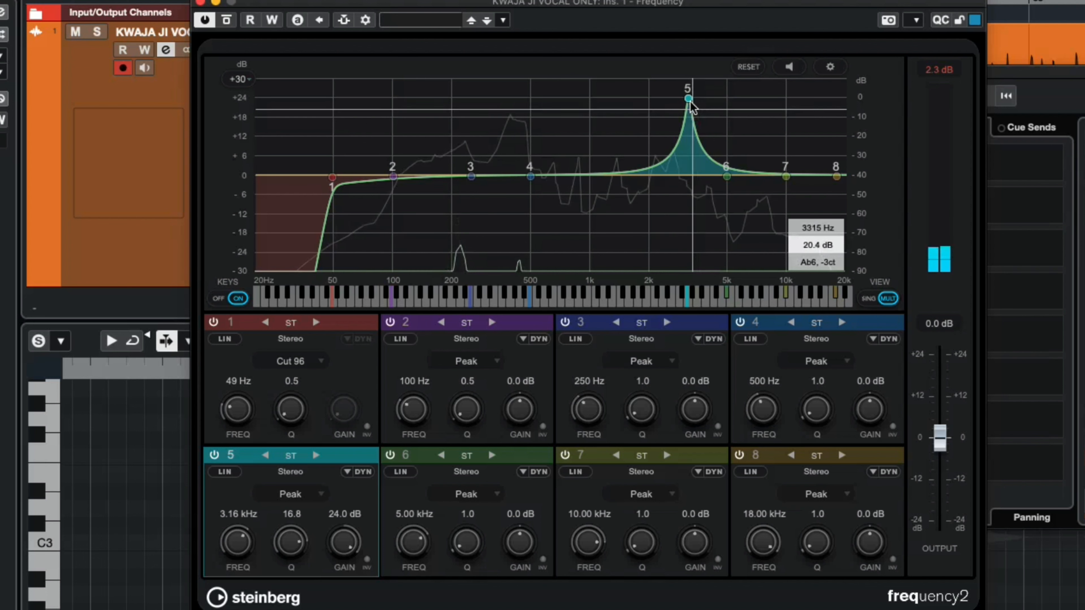
{"action": "left_click_drag", "start_coordinate": [688, 99], "coordinate": [688, 43]}
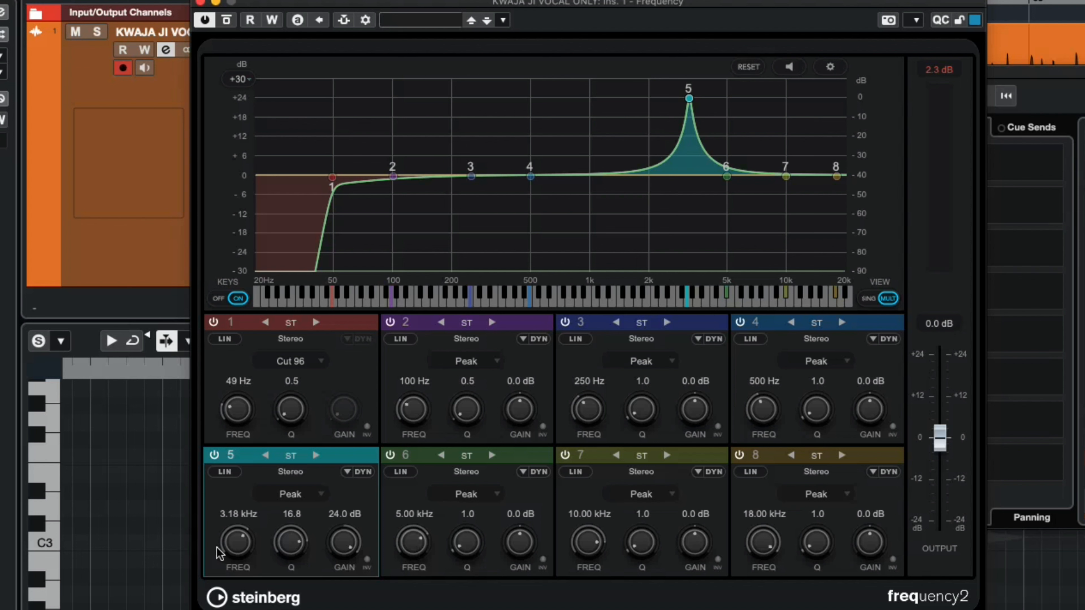
{"action": "left_click_drag", "start_coordinate": [297, 543], "coordinate": [344, 602]}
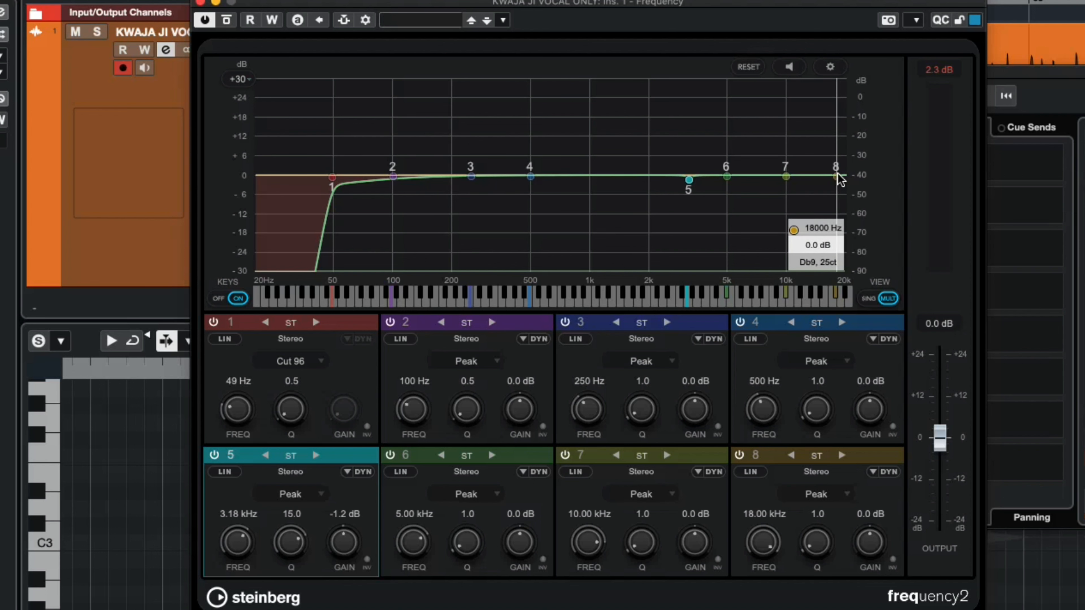
Boost the high end by moving band 8 to 20 kHz with a gain of 8.5 dB
{"action": "left_click_drag", "start_coordinate": [836, 174], "coordinate": [847, 134]}
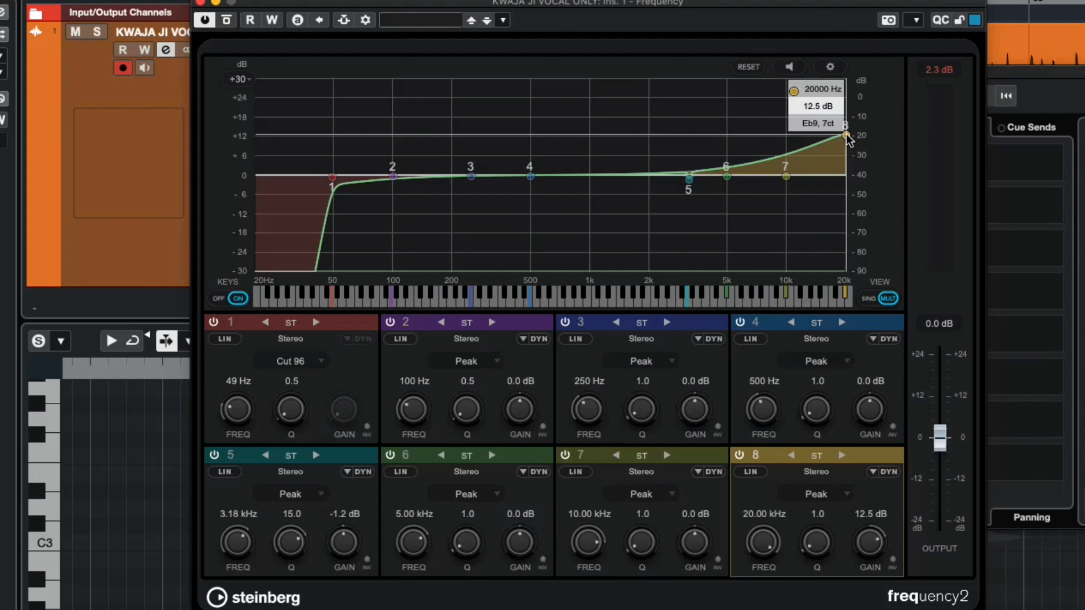
{"action": "mouse_move", "coordinate": [846, 136]}
{"action": "left_mouse_down"}
{"action": "mouse_move", "coordinate": [846, 94]}
{"action": "mouse_move", "coordinate": [848, 150]}
{"action": "mouse_move", "coordinate": [743, 139]}
{"action": "mouse_move", "coordinate": [846, 146]}
{"action": "left_mouse_up"}
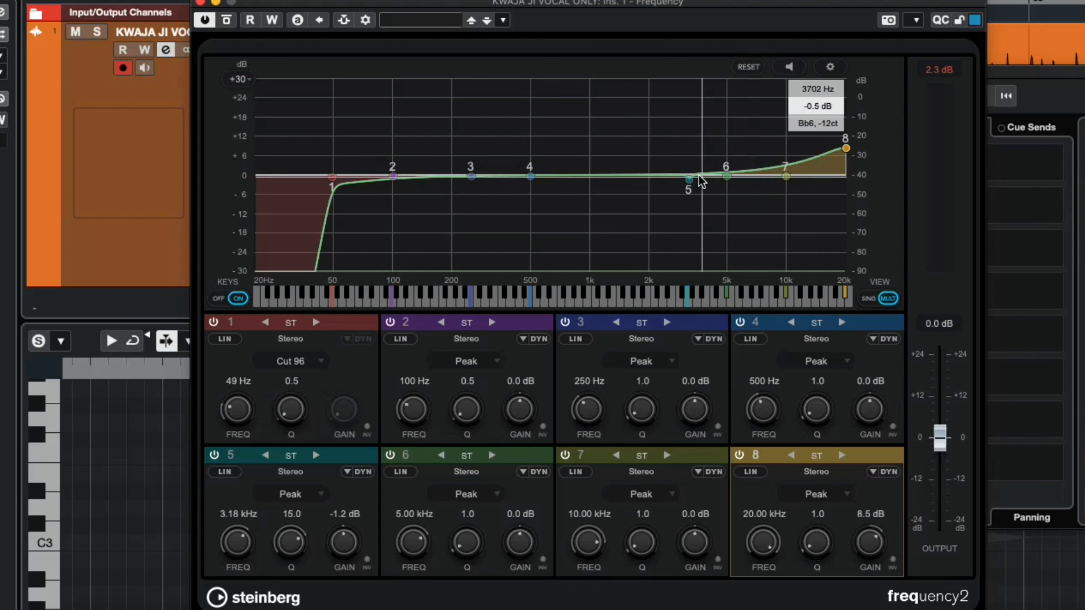
Try band 5 at 24 dB and as a -4.3 dB cut, before settling it at 4.2 dB, 3.03 kHz and Q 1.2
{"action": "left_click_drag", "start_coordinate": [690, 176], "coordinate": [685, 77]}
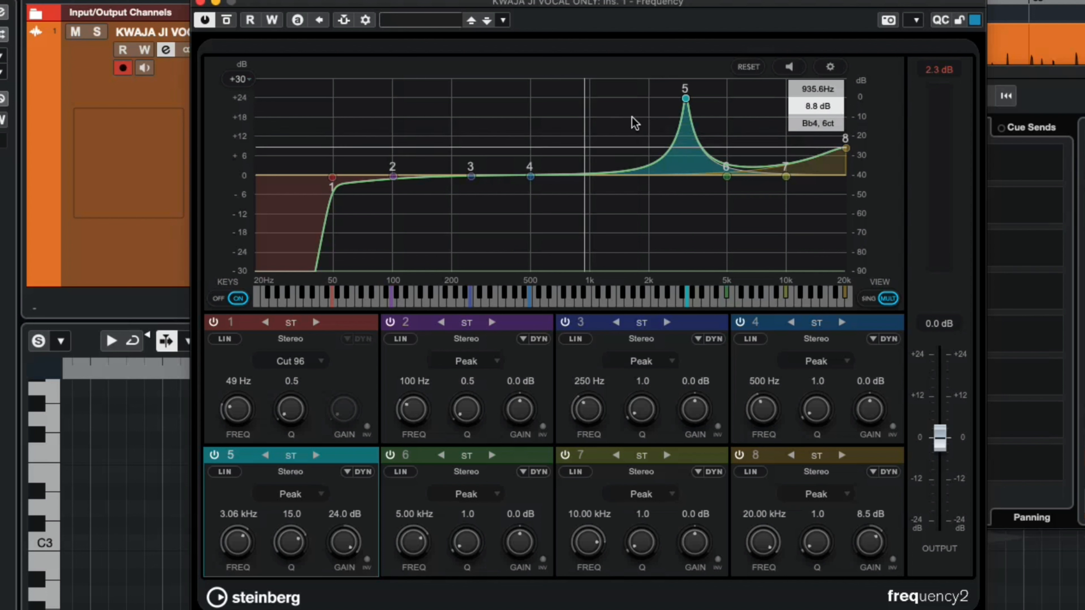
{"action": "left_click_drag", "start_coordinate": [351, 539], "coordinate": [344, 609]}
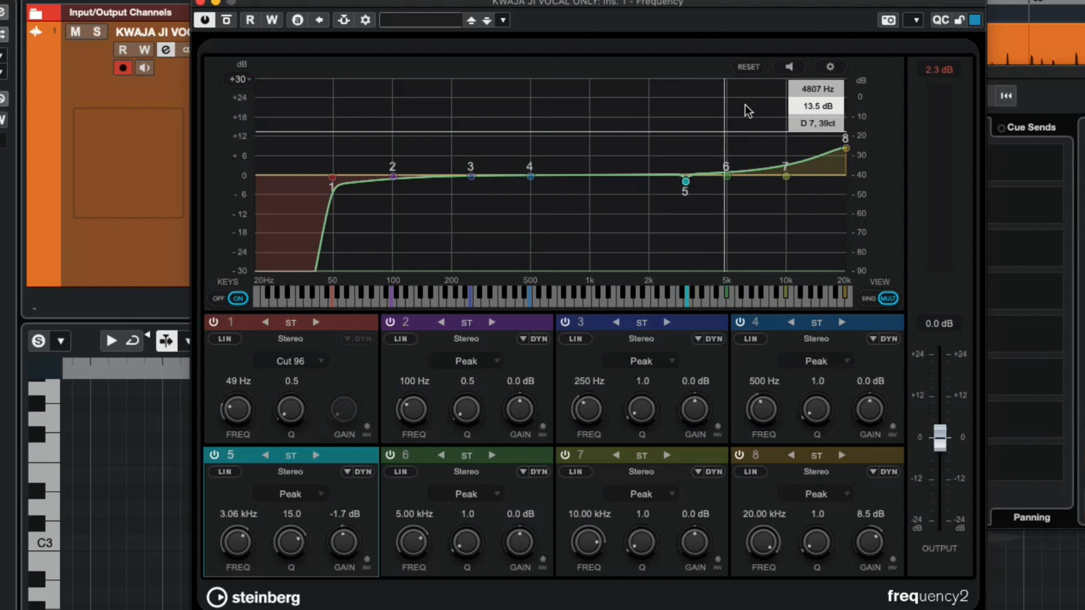
{"action": "left_click_drag", "start_coordinate": [287, 550], "coordinate": [290, 607]}
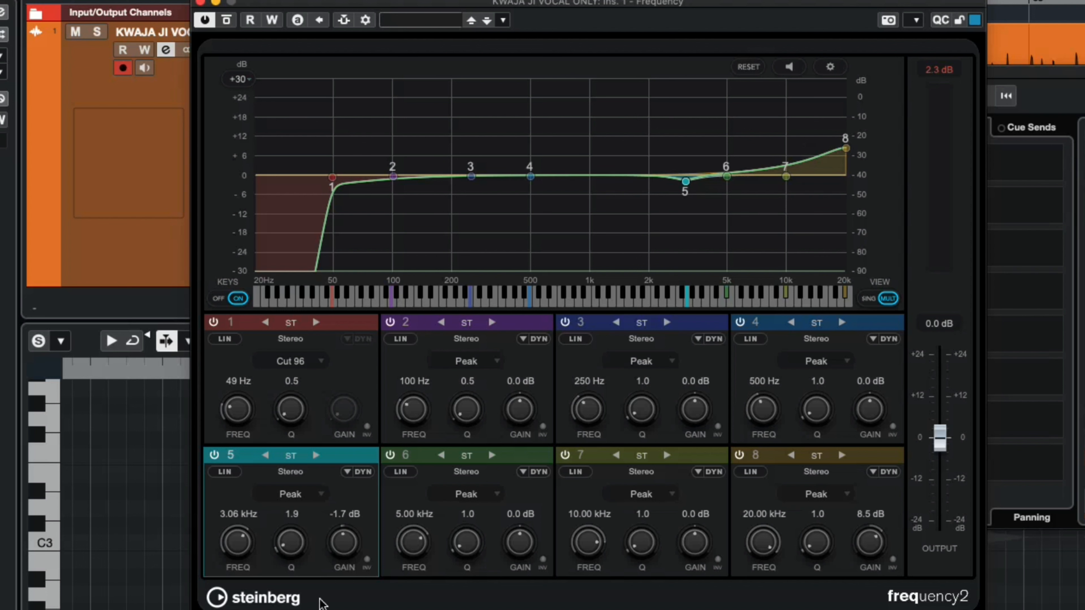
{"action": "left_click_drag", "start_coordinate": [335, 549], "coordinate": [294, 554]}
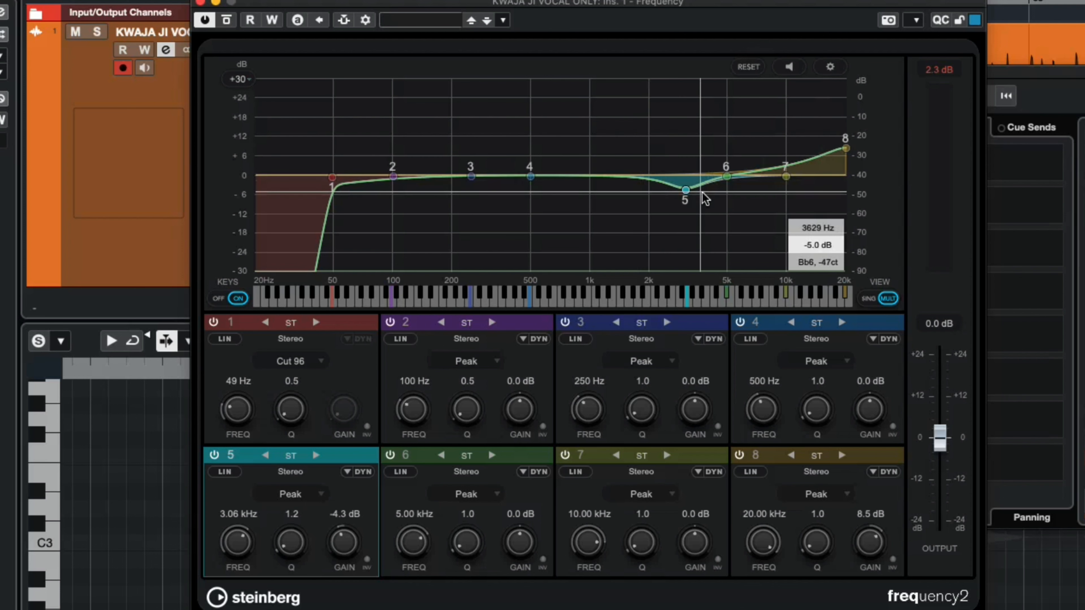
{"action": "left_click_drag", "start_coordinate": [684, 192], "coordinate": [683, 161]}
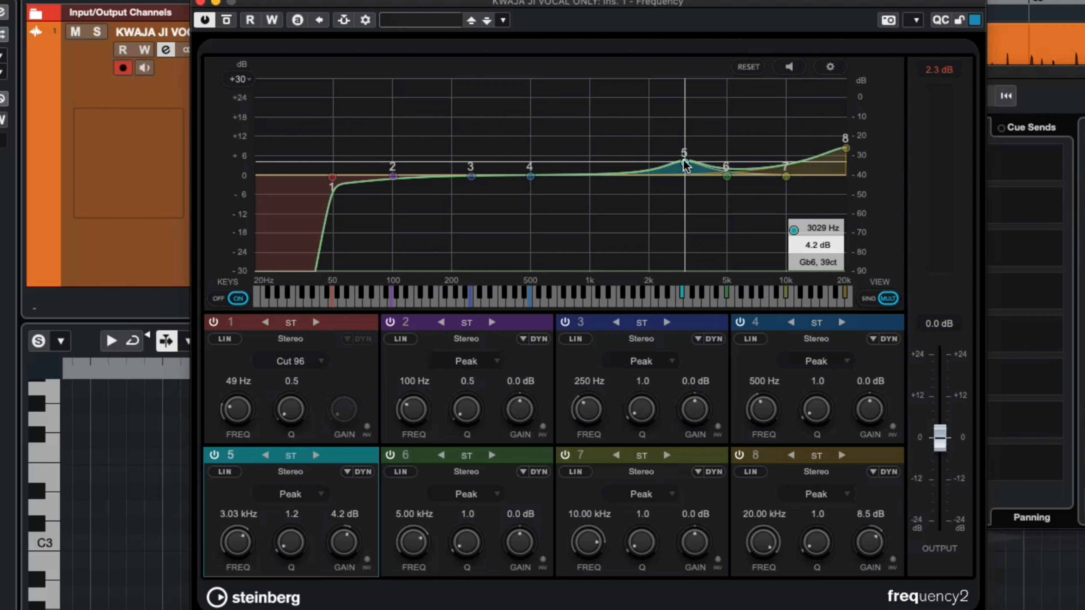
Boost band 2 to 6.4 dB at 102 Hz and lower band 4 to -2.9 dB at 936 Hz
{"action": "left_click_drag", "start_coordinate": [392, 175], "coordinate": [395, 156]}
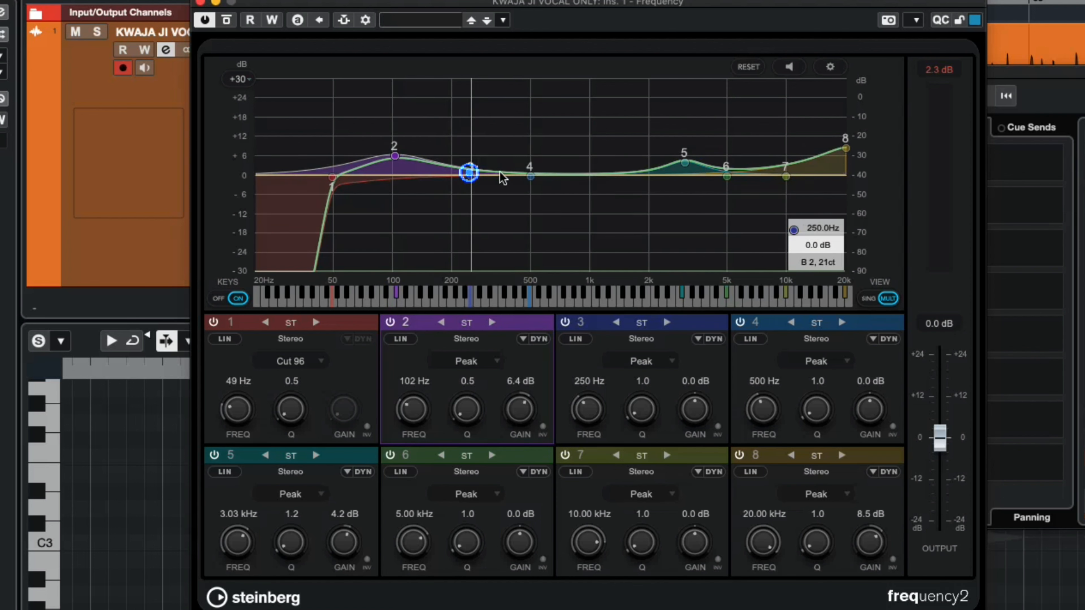
{"action": "left_click_drag", "start_coordinate": [530, 176], "coordinate": [559, 185]}
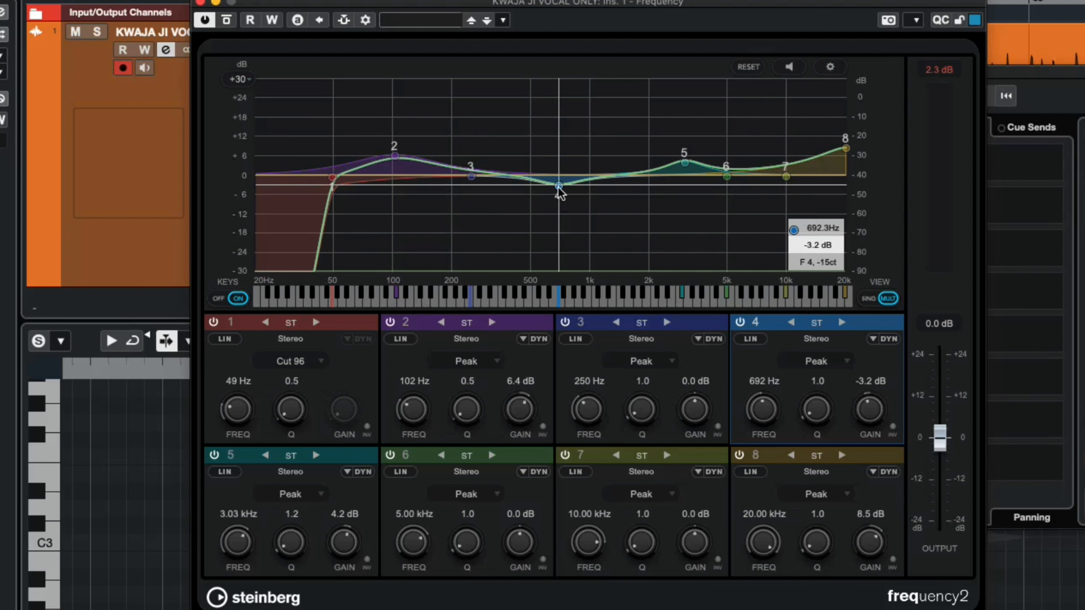
{"action": "left_click_drag", "start_coordinate": [562, 185], "coordinate": [583, 183]}
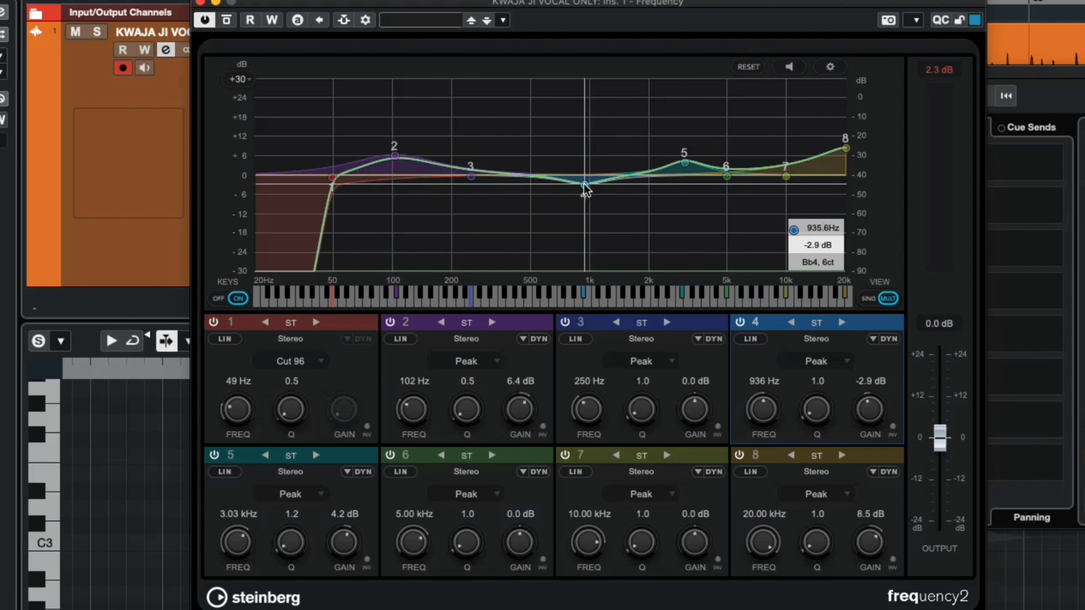